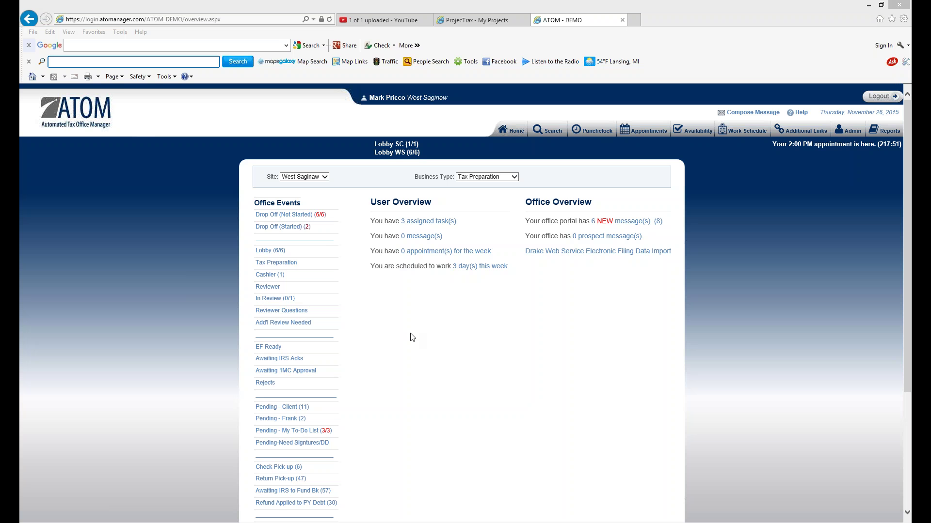
Switch the browser to full-screen so the ATOM dashboard shows without toolbars.
key("F11")
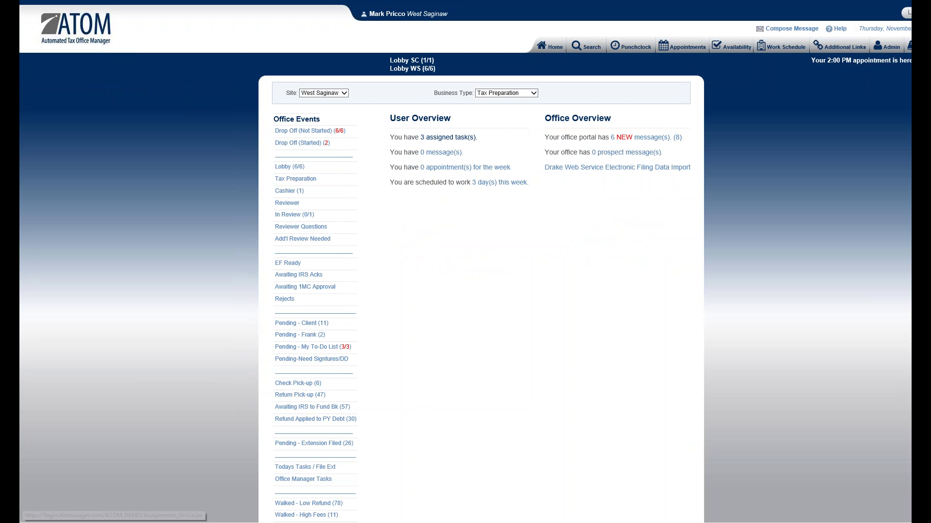
Go from the inbox back to Home and start a blank System Message.
left_click(442, 154)
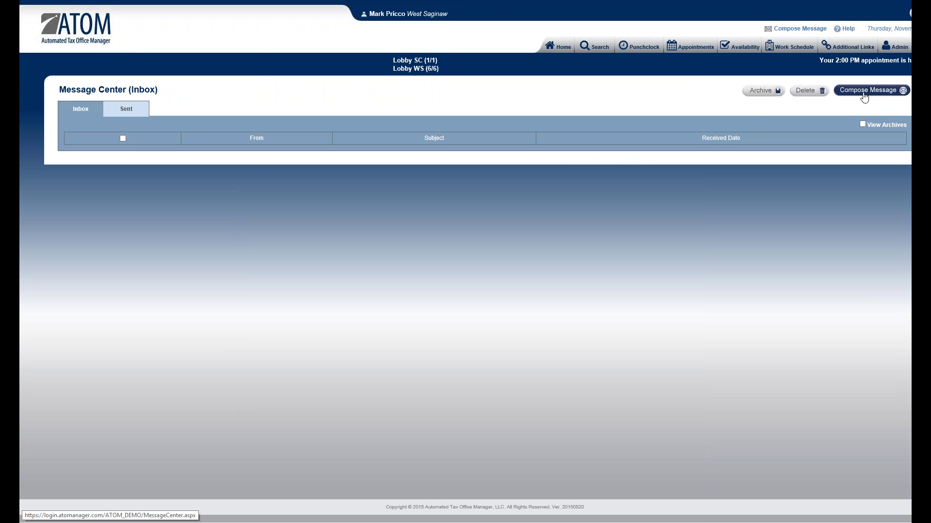
left_click(565, 48)
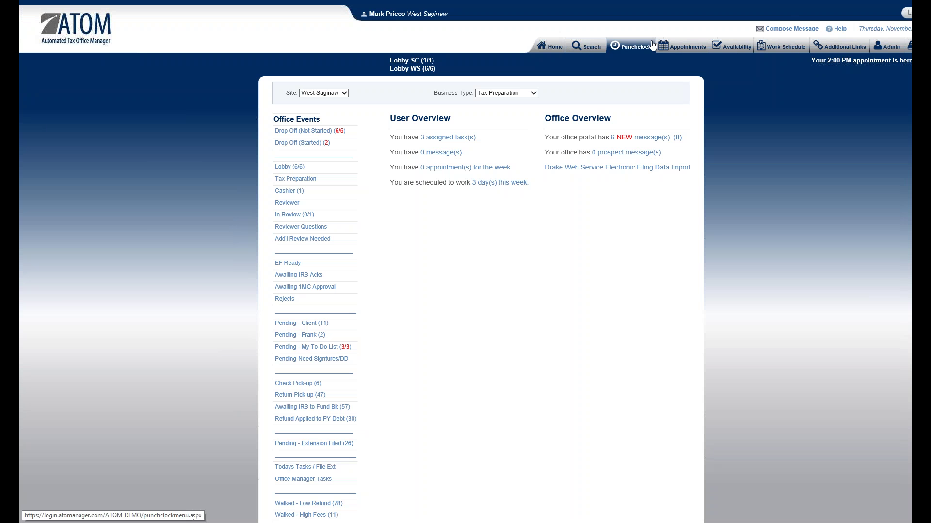
left_click(784, 30)
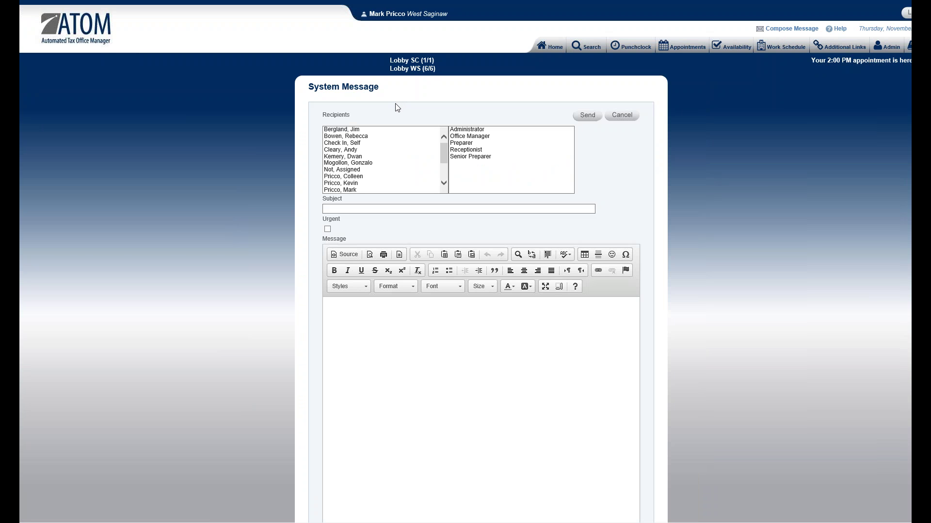
Pick one staff member as recipient, undo a second name, and add the Office Manager role.
left_click(361, 137)
mouse_move(444, 150)
left_mouse_down()
mouse_move(444, 165)
mouse_move(444, 147)
left_mouse_up()
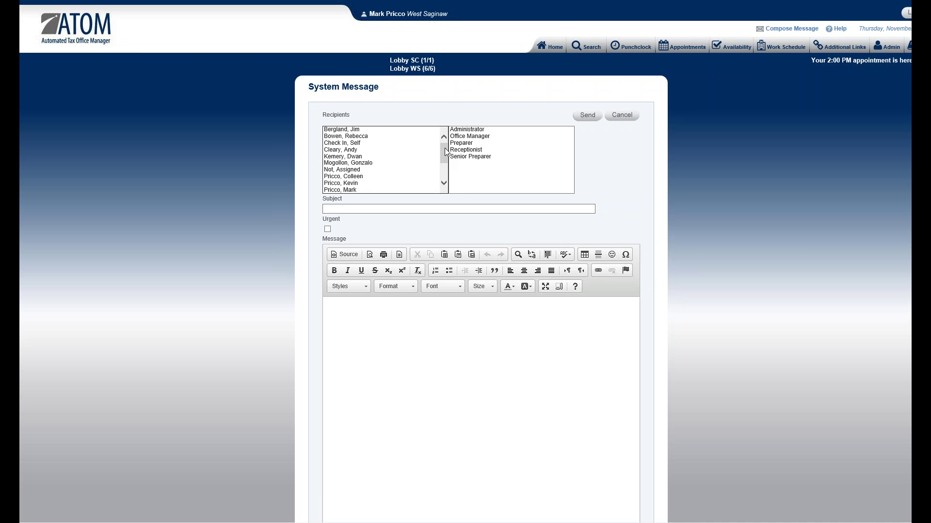
left_click(357, 190)
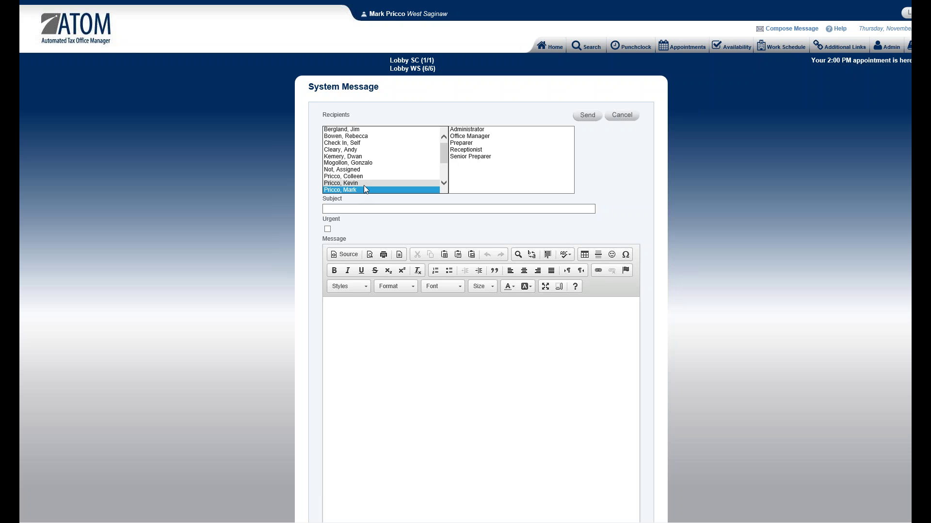
left_click(361, 177, "ctrl")
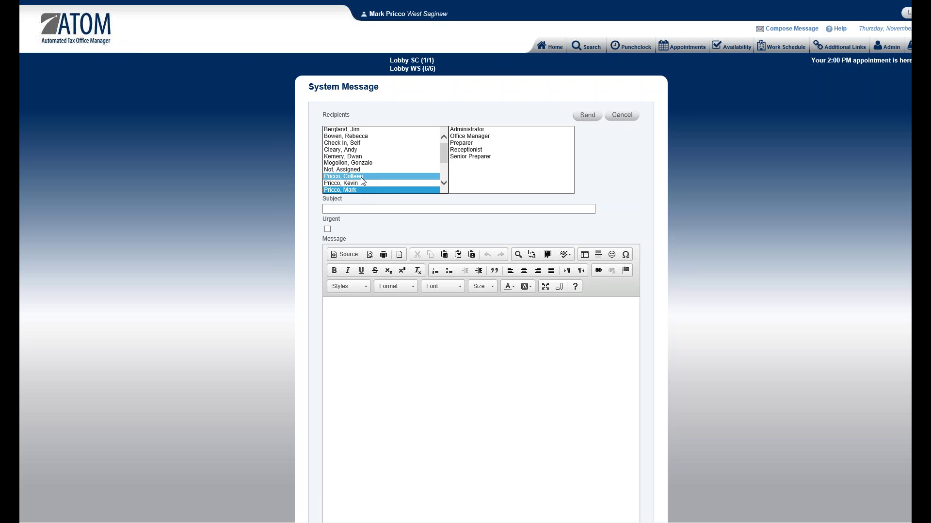
left_click(361, 177, "ctrl")
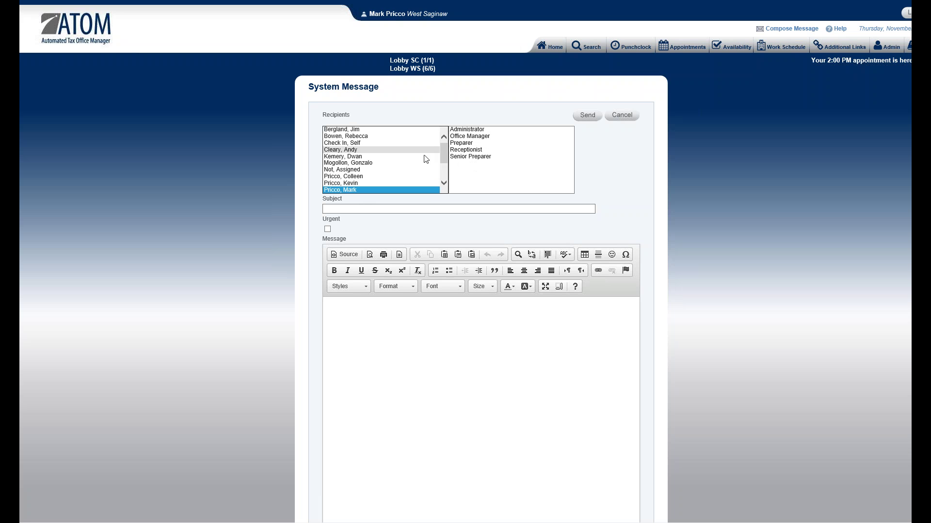
scroll(443, 152, "down", 2)
scroll(443, 151, "up", 2)
left_click(493, 138)
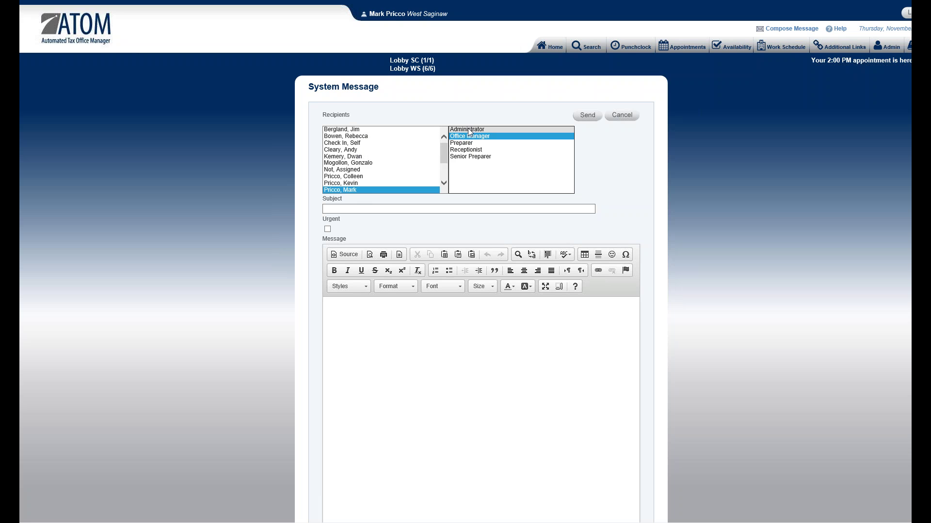
Deselect every role so only the single staff member remains as recipient.
left_click_drag(469, 133, 473, 165)
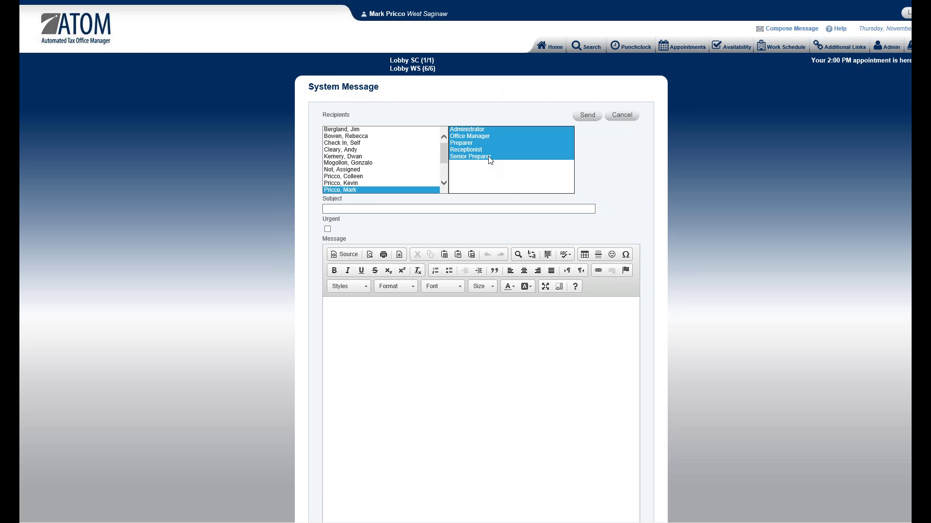
left_click(490, 158)
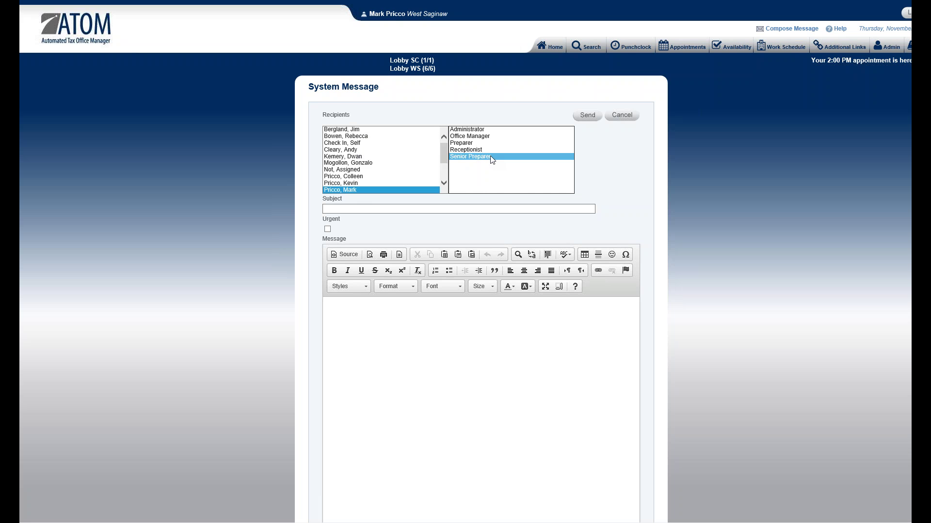
left_click(493, 158, "ctrl")
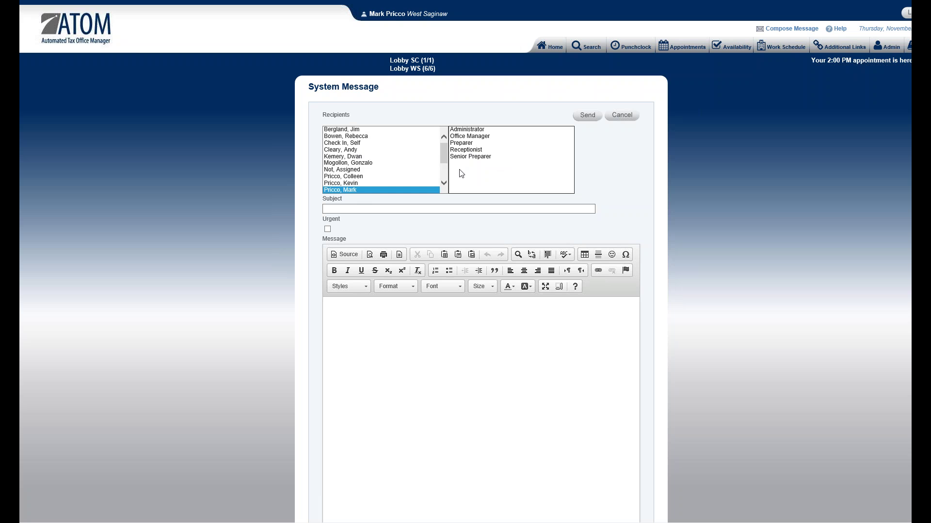
left_click_drag(446, 152, 444, 158)
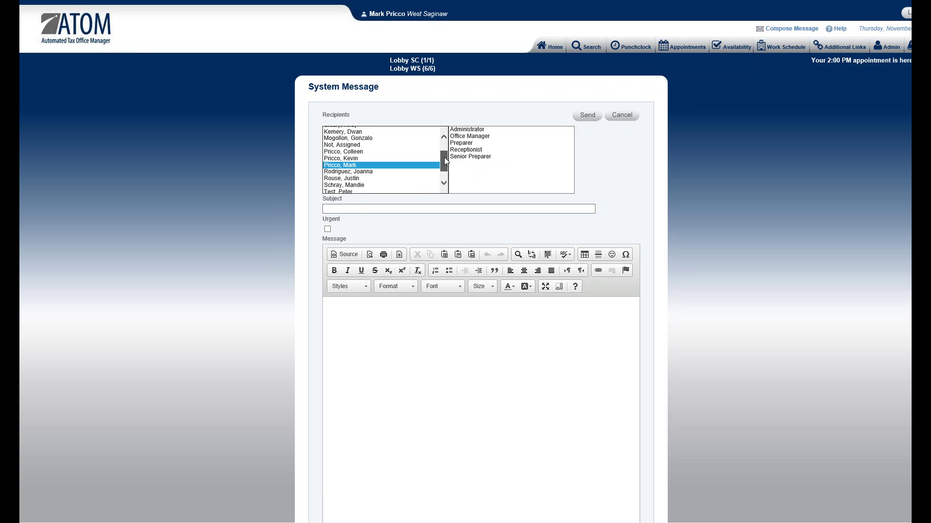
Enter the subject 'Tax Law Change' and the body text 'Very Important'.
left_click(423, 210)
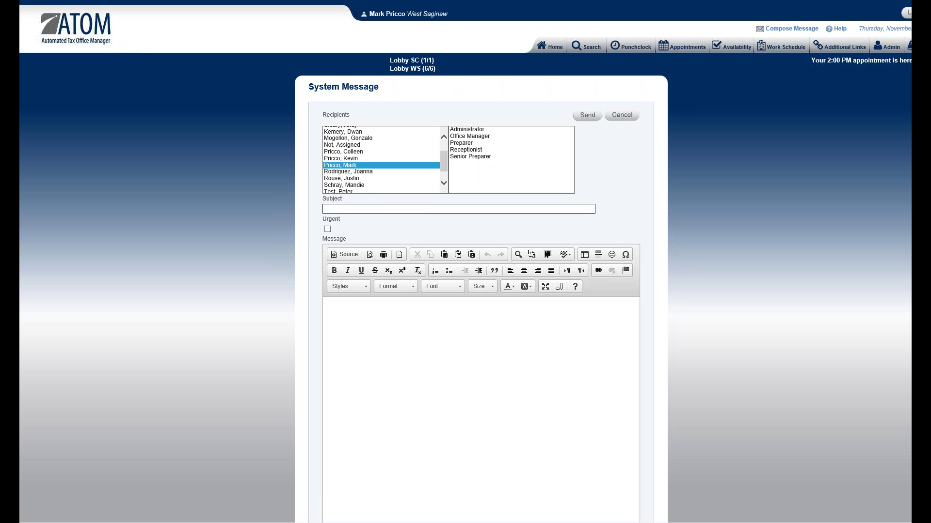
type("Tax Law Change")
left_click(398, 335)
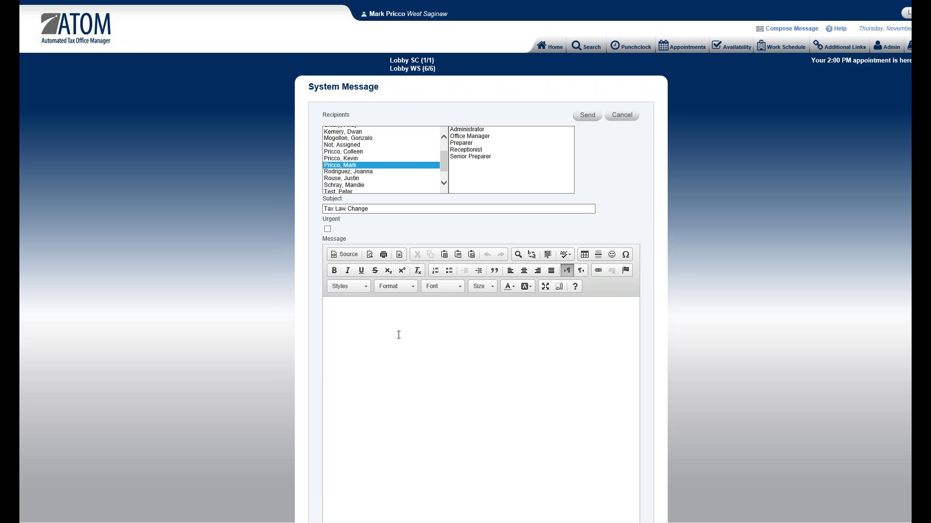
type("Very Important")
scroll(402, 335, "down", 3)
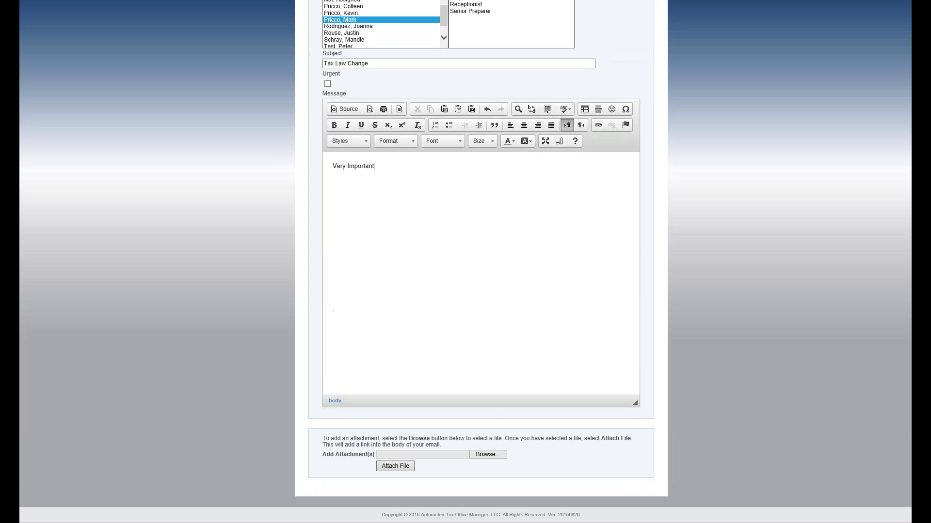
Attach fed.pdf from the C:\Scans folder to the message.
left_click(496, 456)
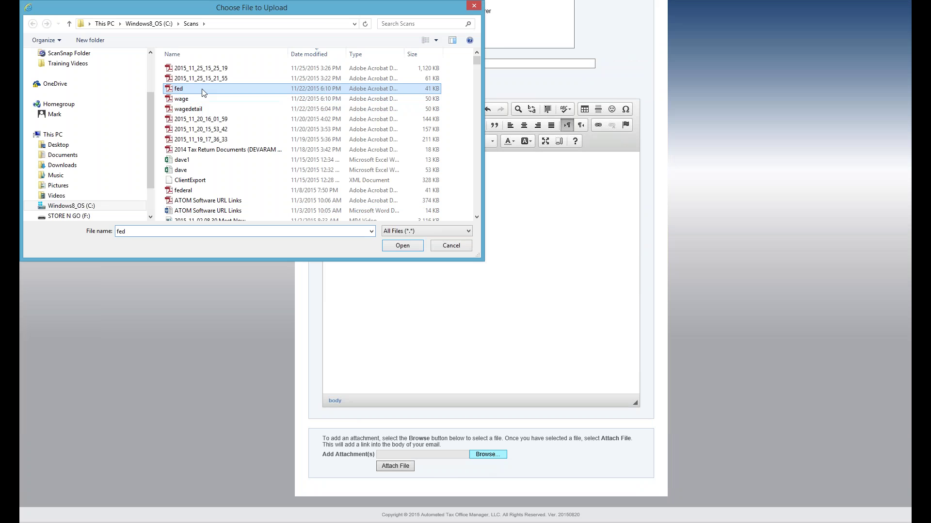
double_click(202, 92)
left_click(402, 466)
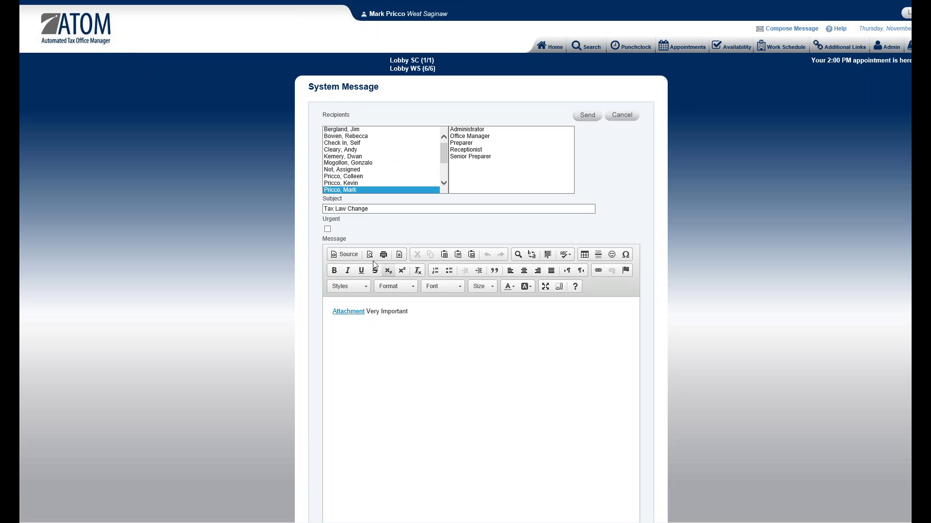
Change the attachment link text from 'Attachment' to 'SchA' in the HTML source.
left_click(347, 260)
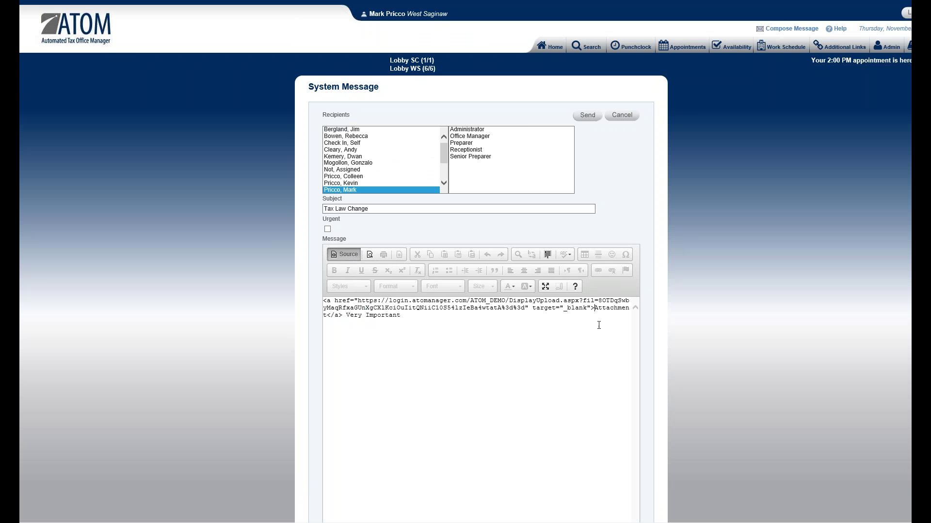
key("Delete")
key("Delete")
key("Delete")
key("Delete")
key("Delete")
key("Delete")
key("Delete")
key("Delete")
key("Delete")
key("Delete")
type("SchA")
left_click(350, 255)
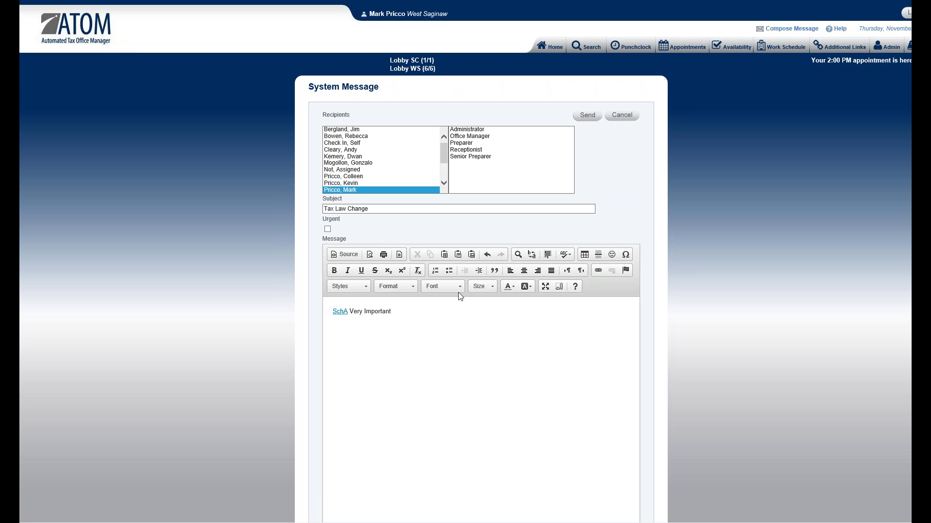
Insert the glasses smiley before SchA and mark the message urgent.
left_click(615, 255)
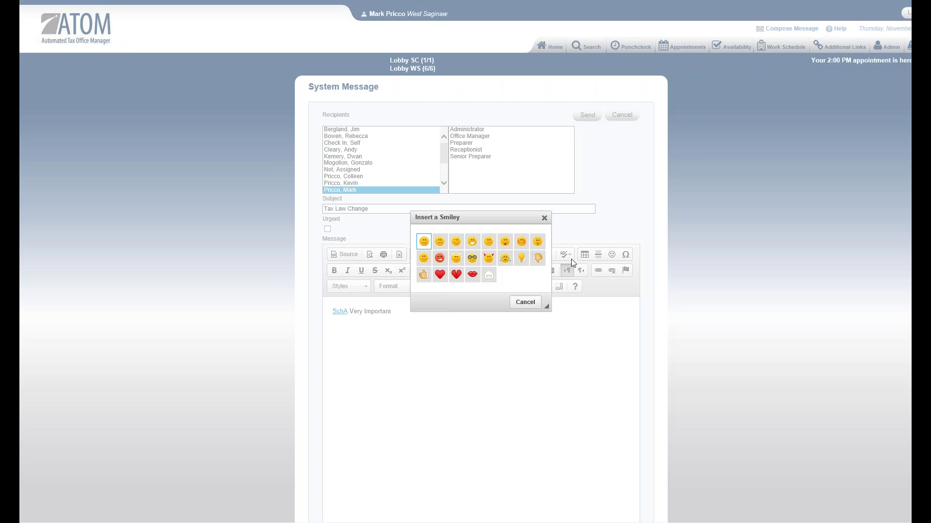
left_click(472, 258)
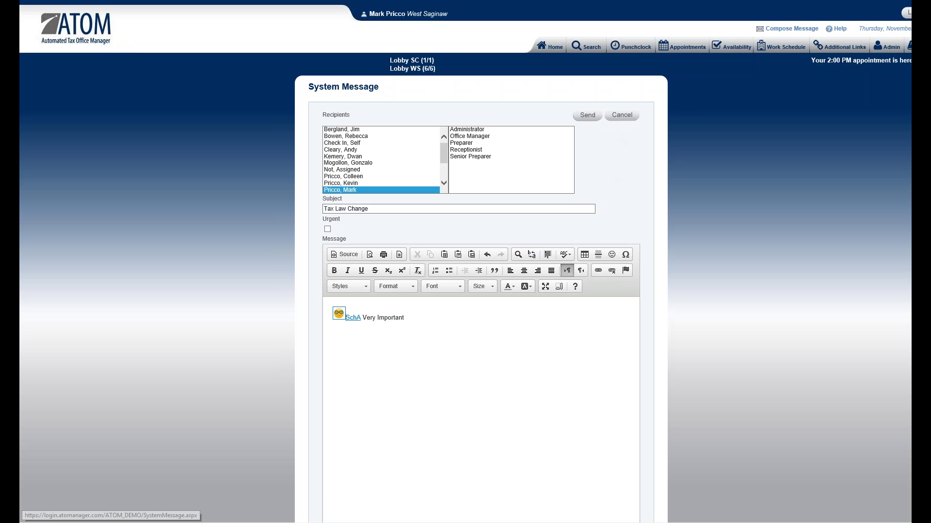
left_click(328, 230)
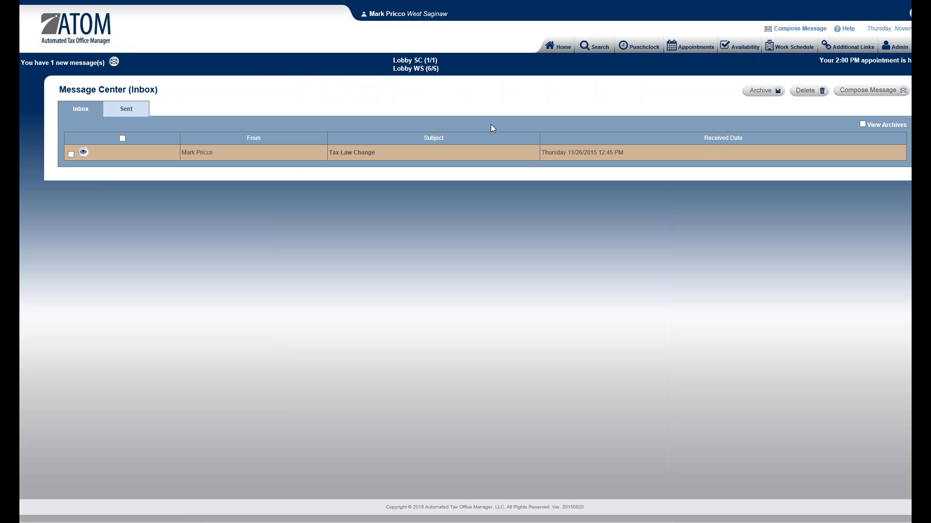
Open the received urgent 'Tax Law Change' message from the Home Message Center.
left_click(561, 47)
left_click(83, 154)
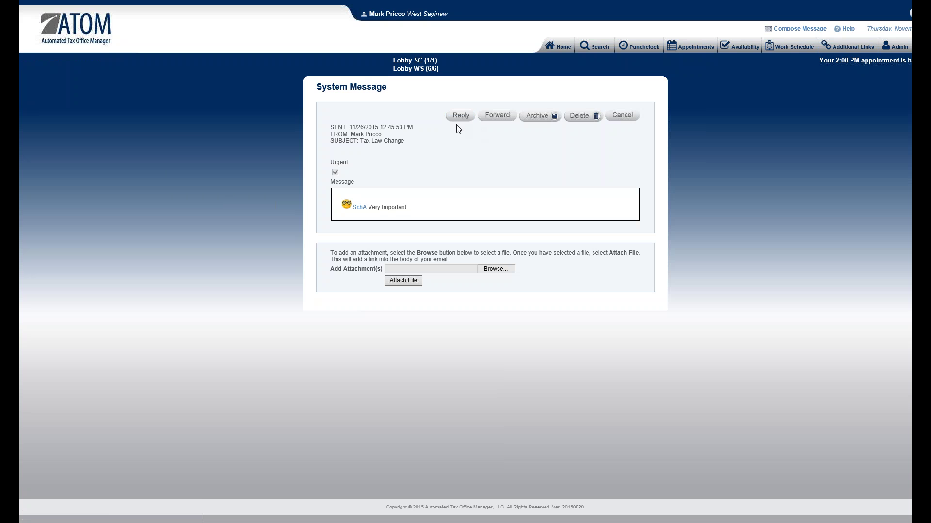
Forward the 'Tax Law Change' message to a colleague chosen from the staff list.
left_click(497, 115)
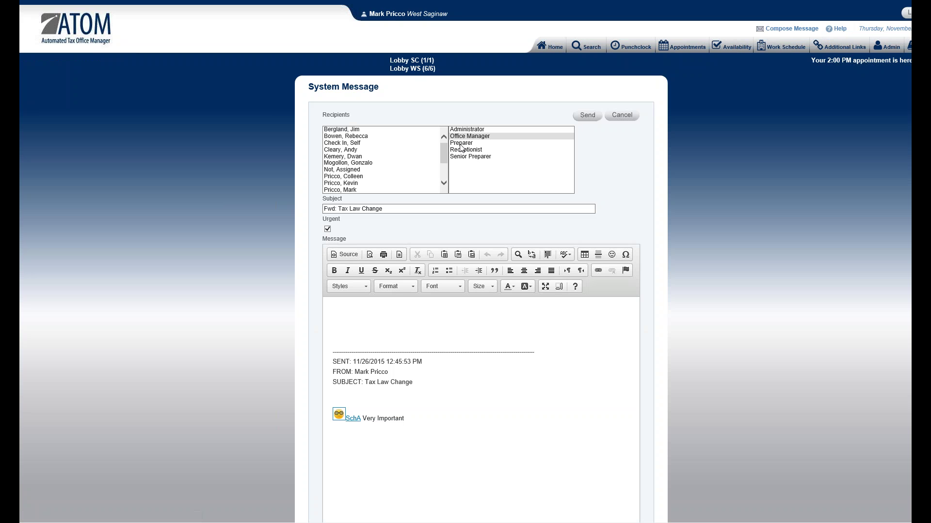
left_click(364, 177)
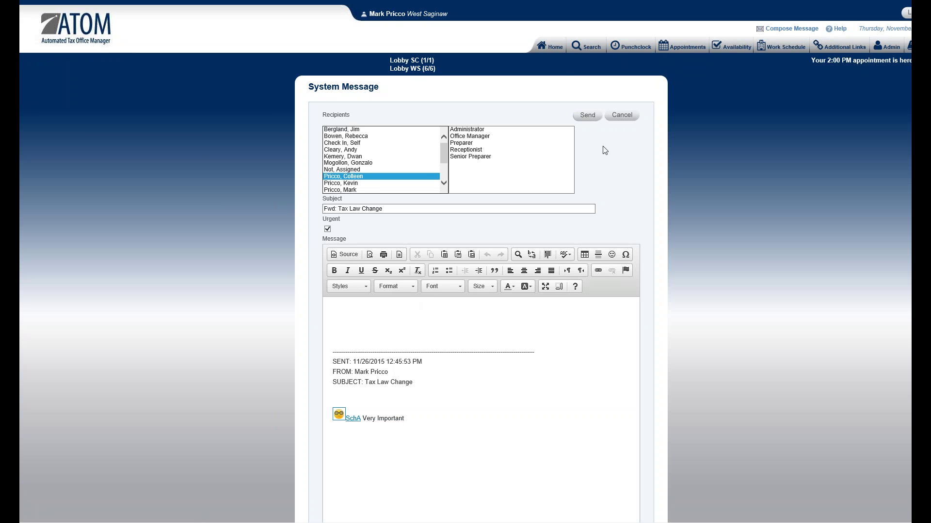
left_click(588, 117)
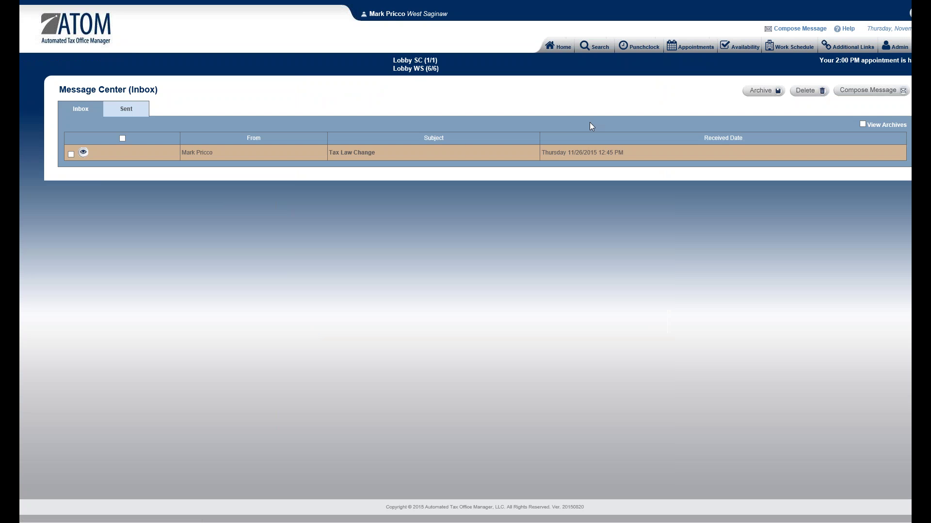
Reply to the Tax Law Change message with 'Thank you.' and send it.
left_click(84, 153)
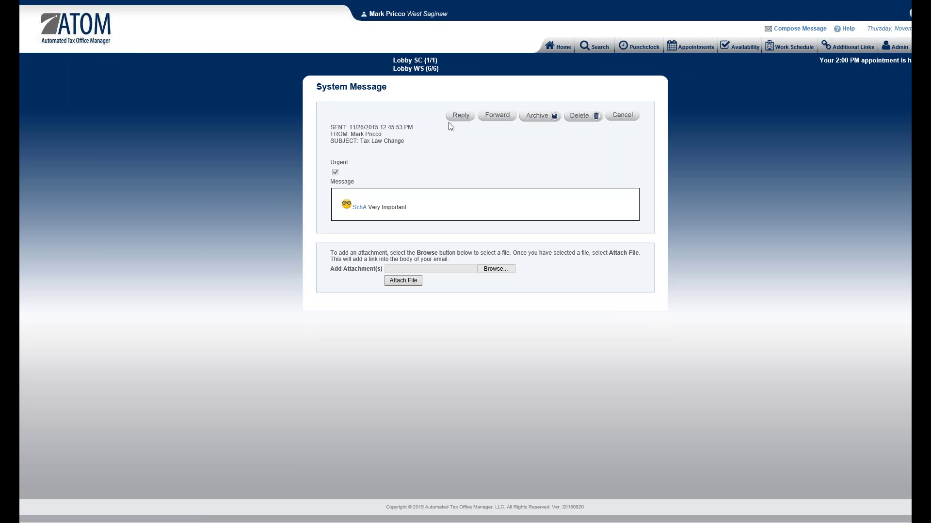
left_click(460, 117)
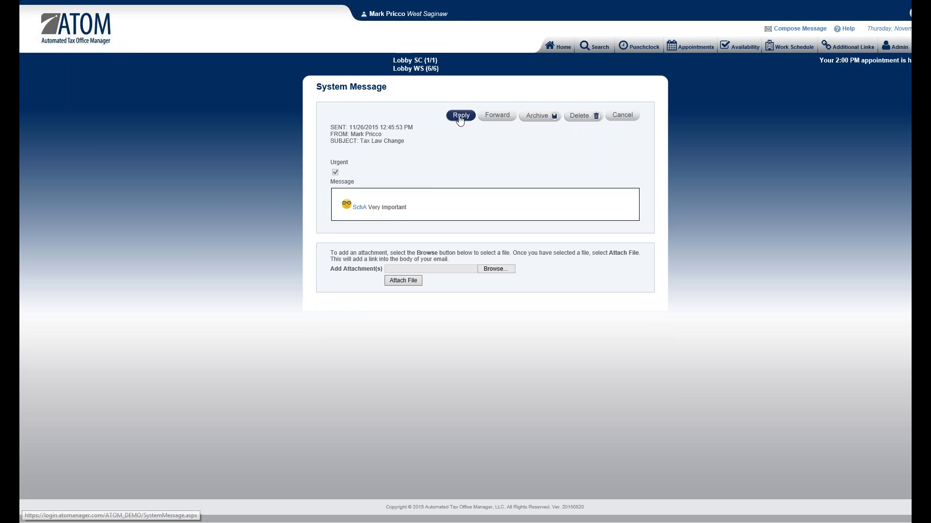
left_click(356, 304)
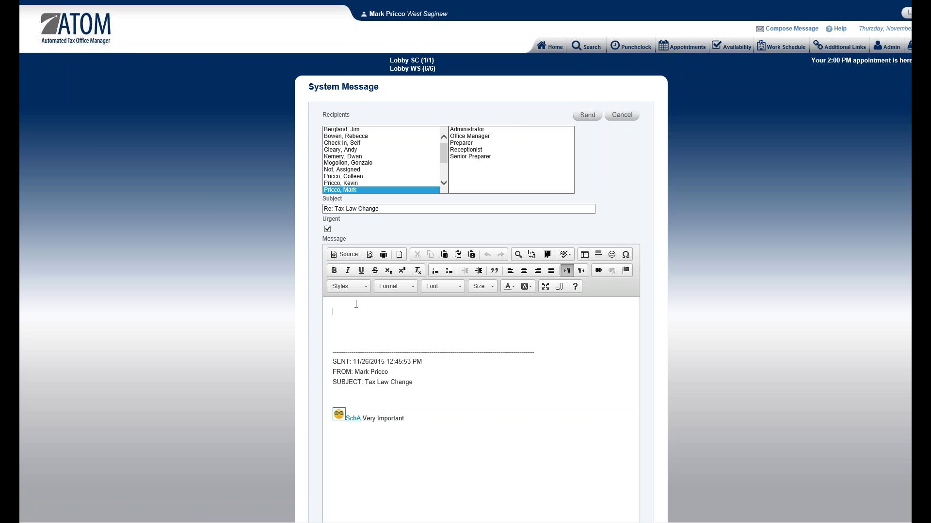
type("Thank you.")
left_click(588, 118)
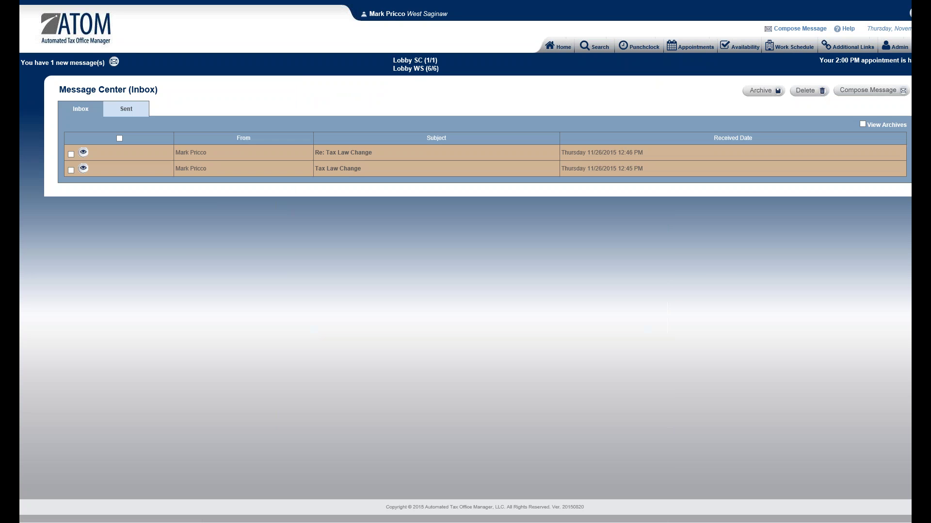
Go back to the ATOM home dashboard from the message center.
left_click(558, 46)
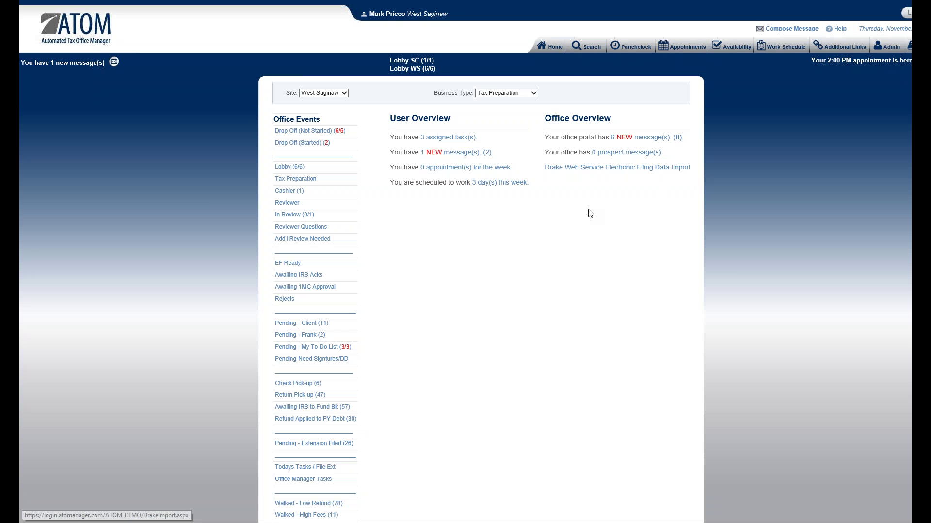